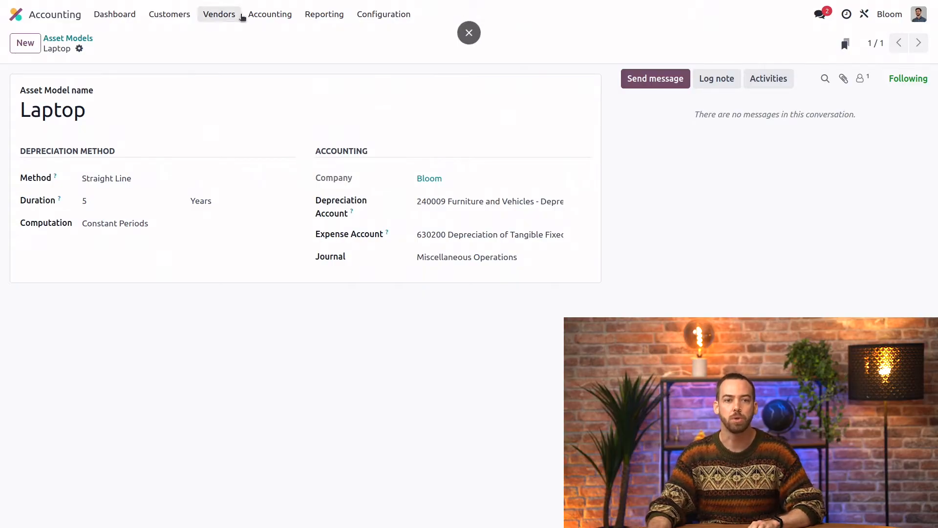
Create a new asset named Laptop002 and assign it the Laptop asset model
click(270, 13)
click(298, 128)
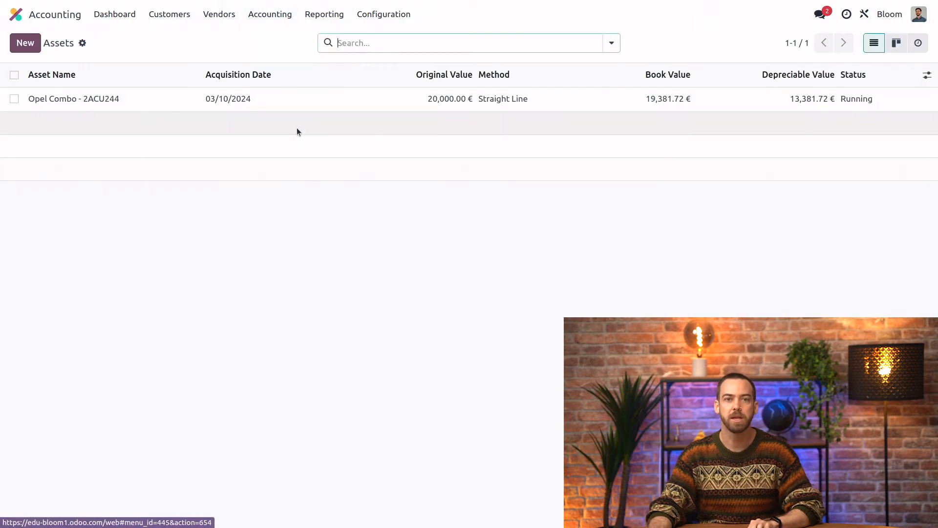
click(39, 45)
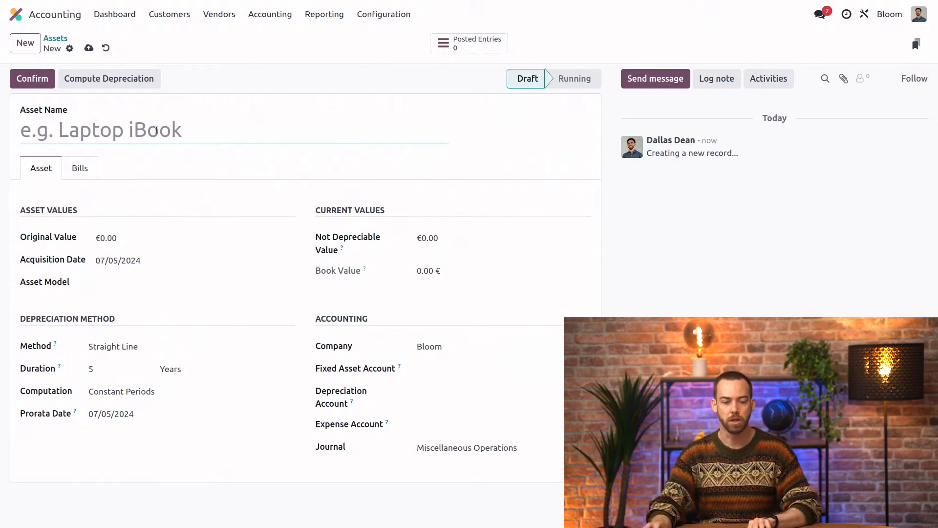
text(Laptop)
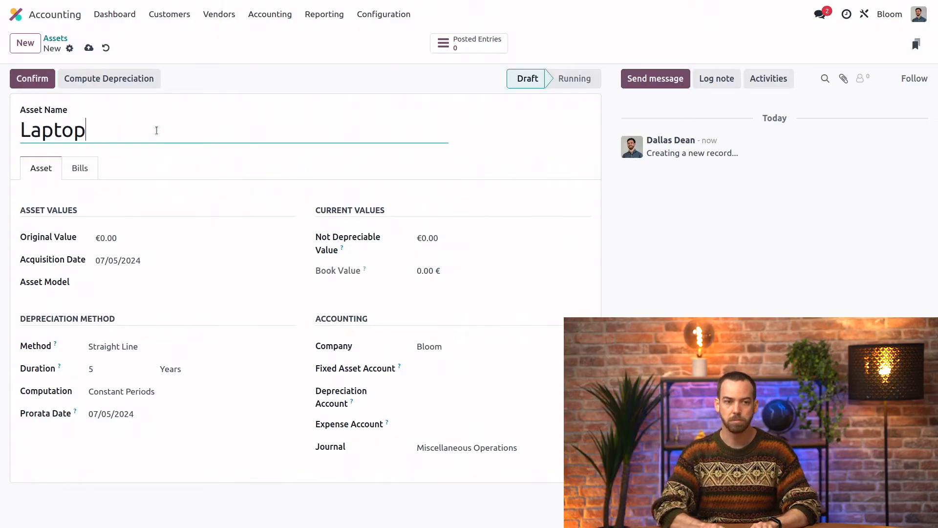
text(002)
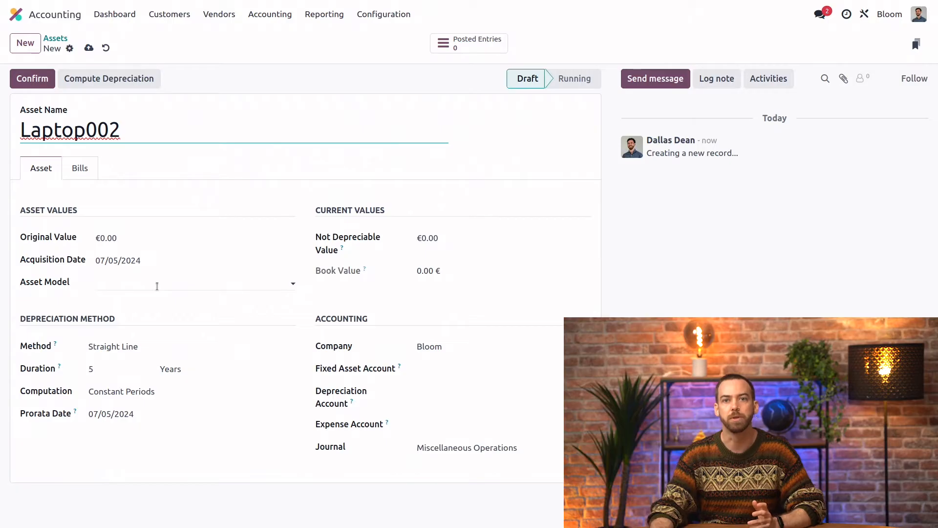
click(156, 286)
click(147, 310)
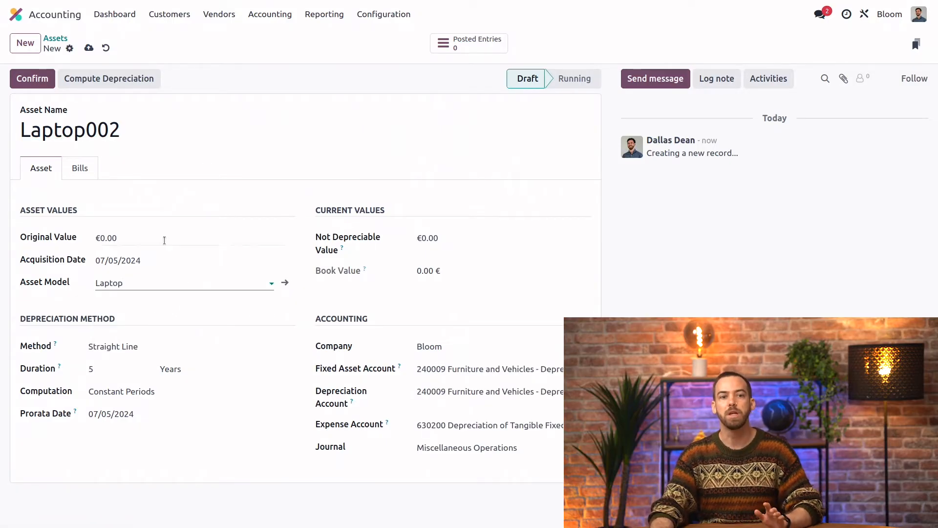
Link the Laptop journal item from BILL/2024/07/0001 to the asset as its bill and return to the asset's values
click(78, 172)
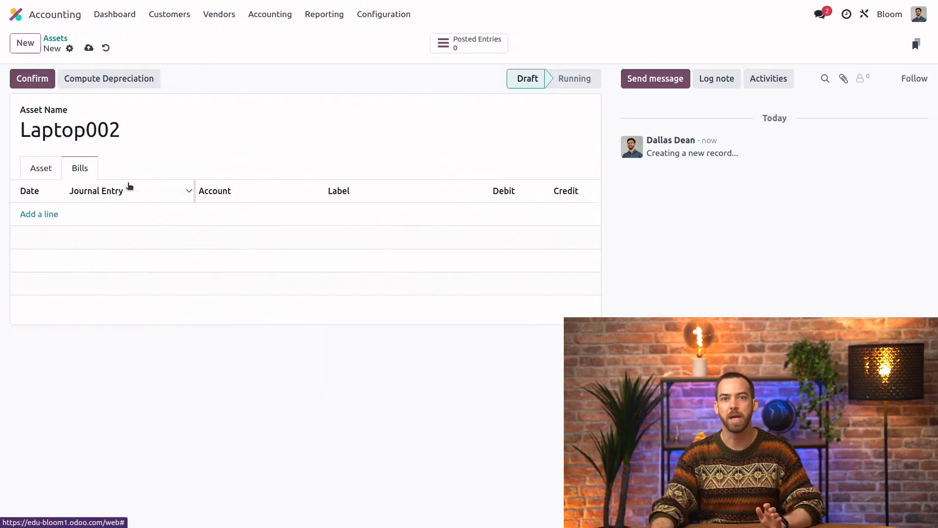
click(42, 213)
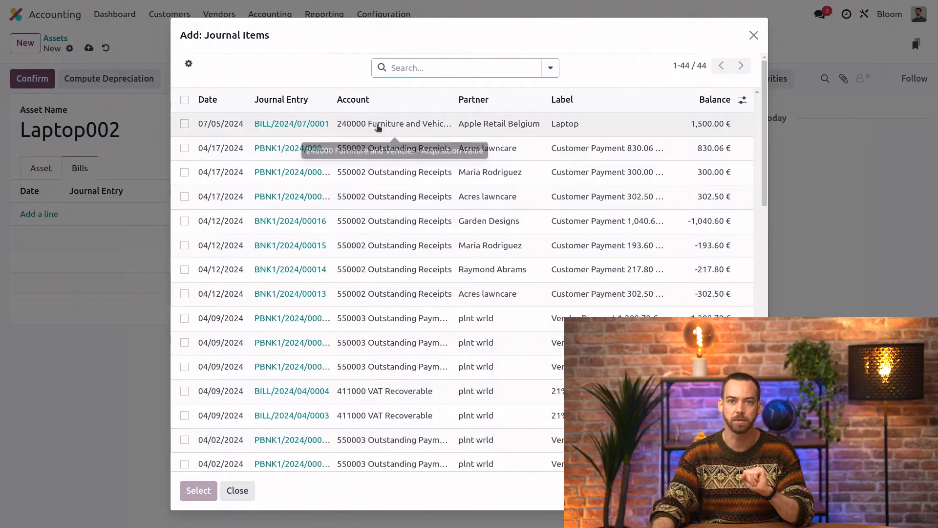
click(375, 125)
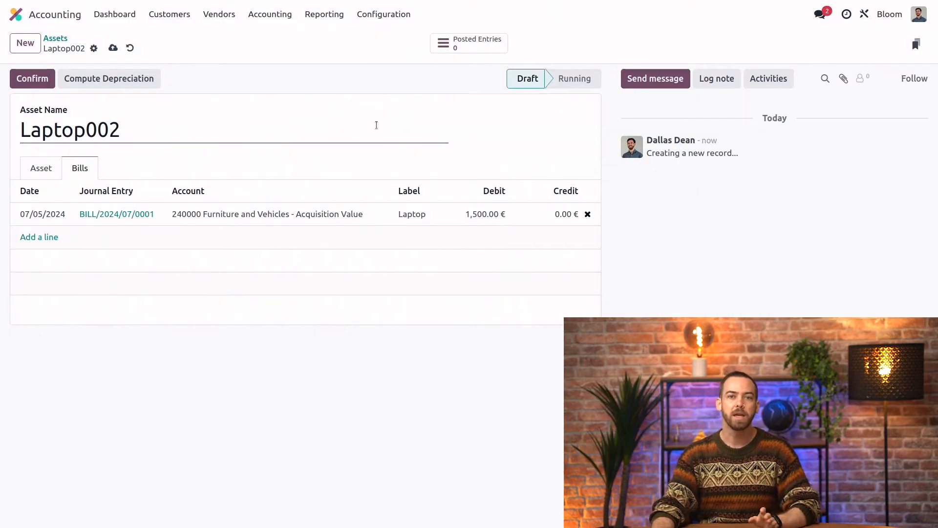
click(49, 170)
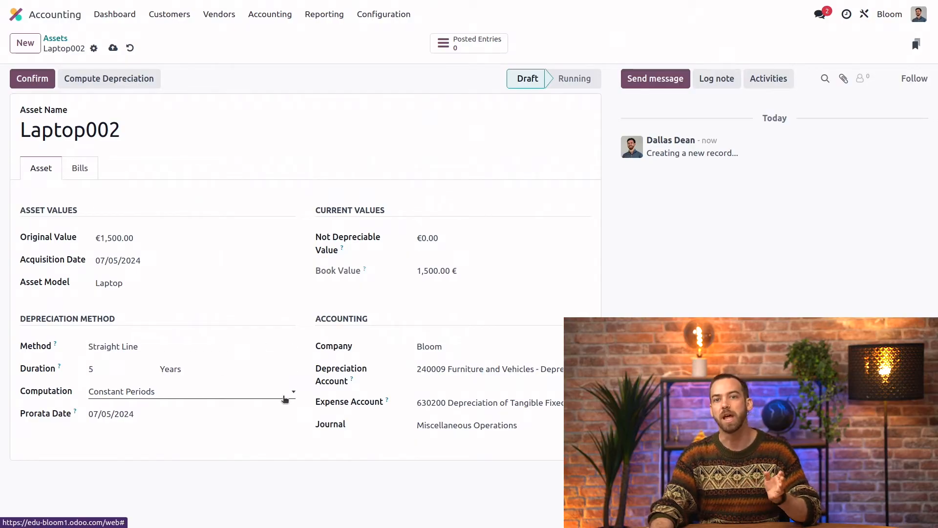
click(461, 238)
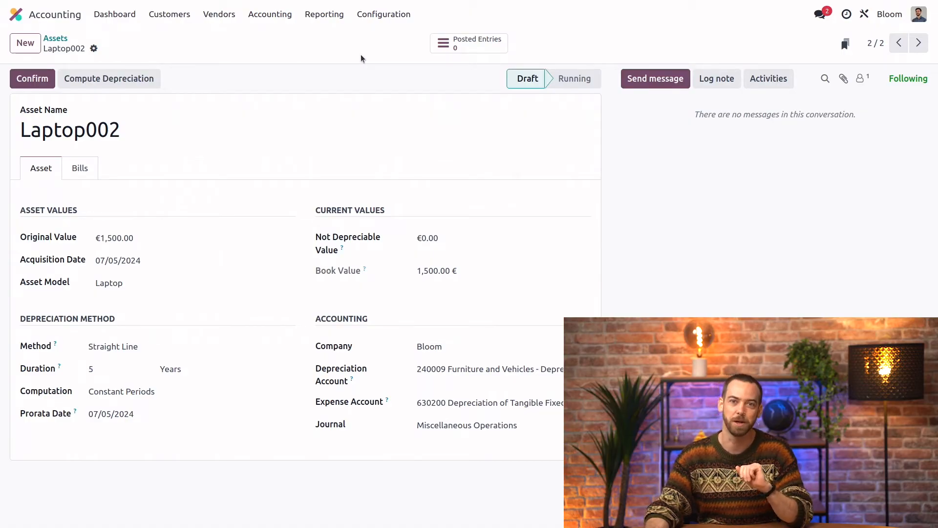
Find account 240000 Furniture and Vehicles - Acquisition Value in the chart of accounts and open its record
click(383, 14)
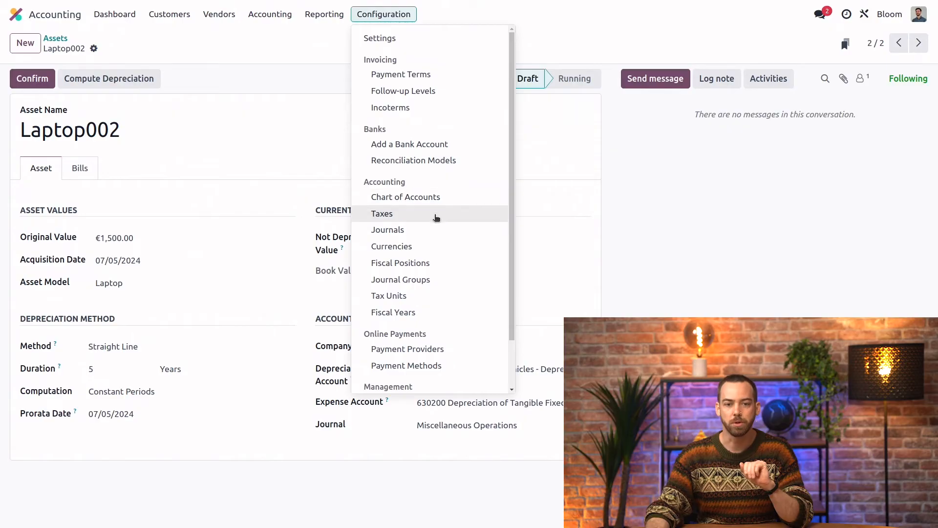
click(435, 199)
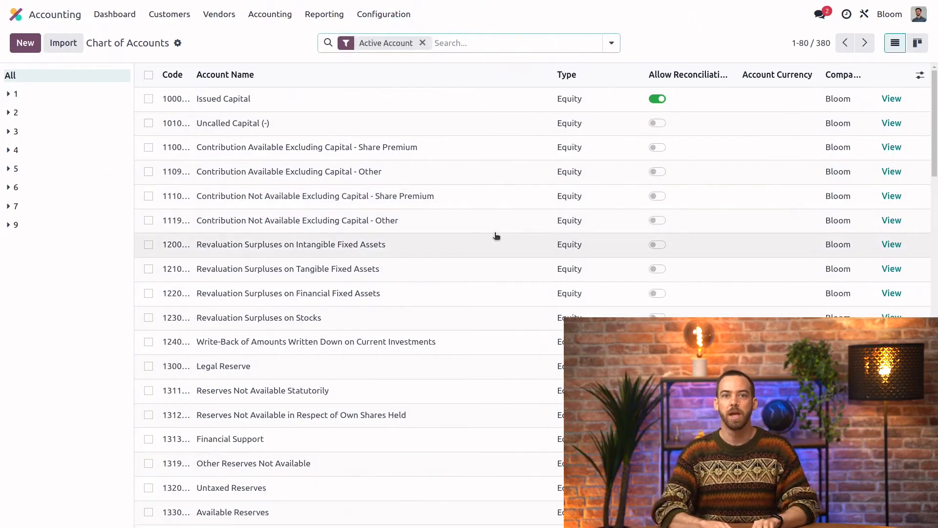
text(2400)
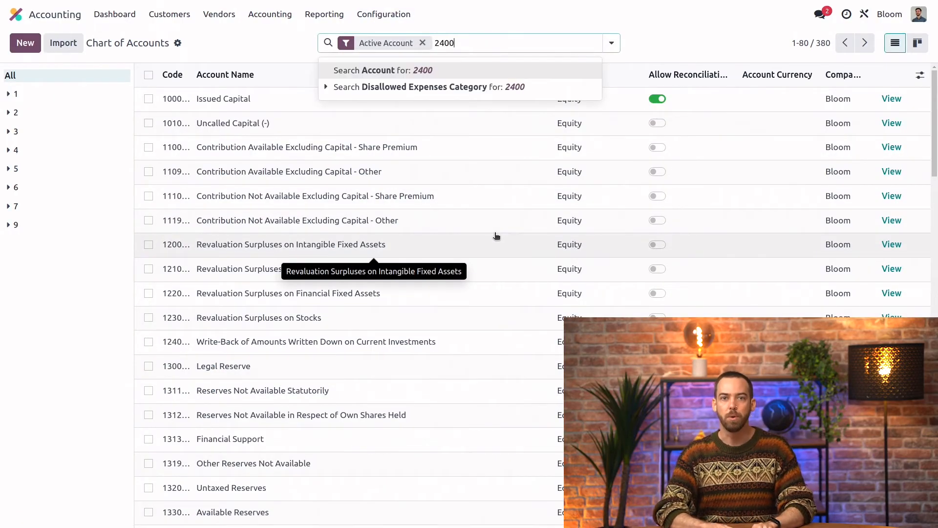
text(000)
key(Return)
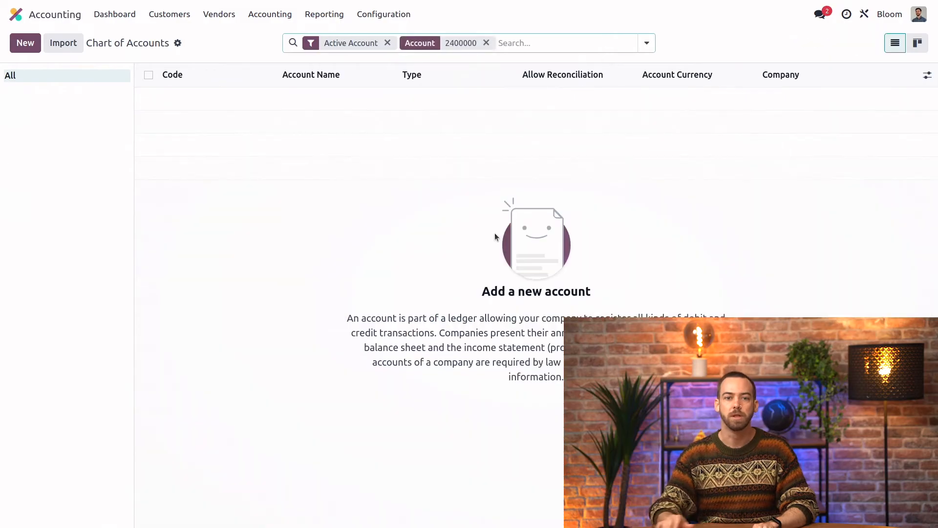
key(BackSpace)
text(240000)
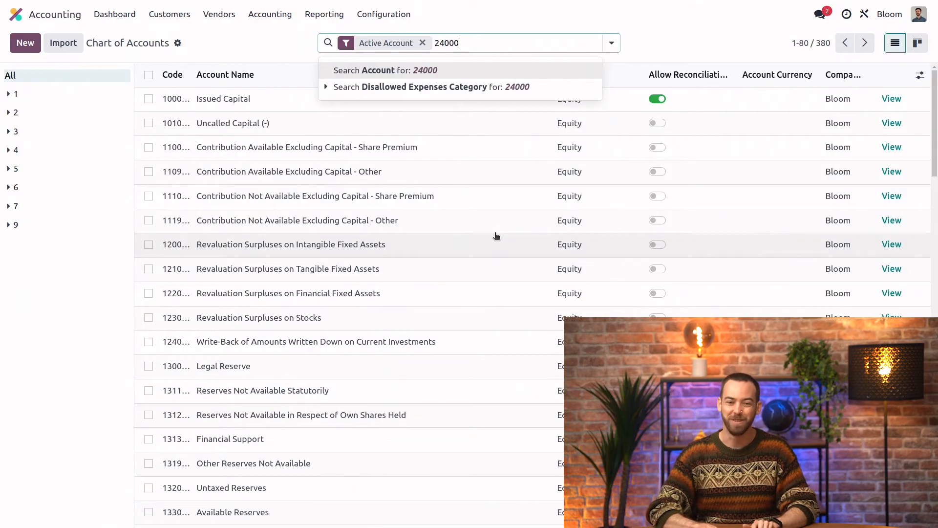
key(Return)
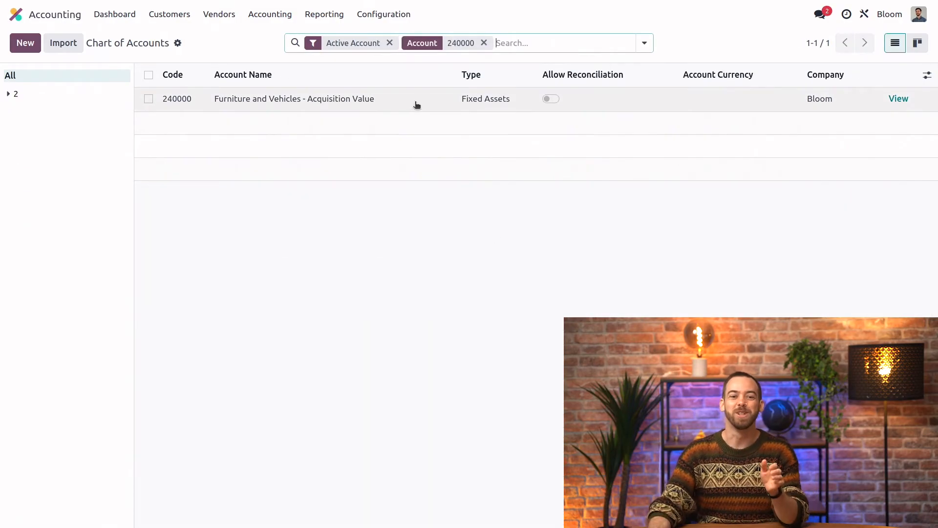
click(899, 99)
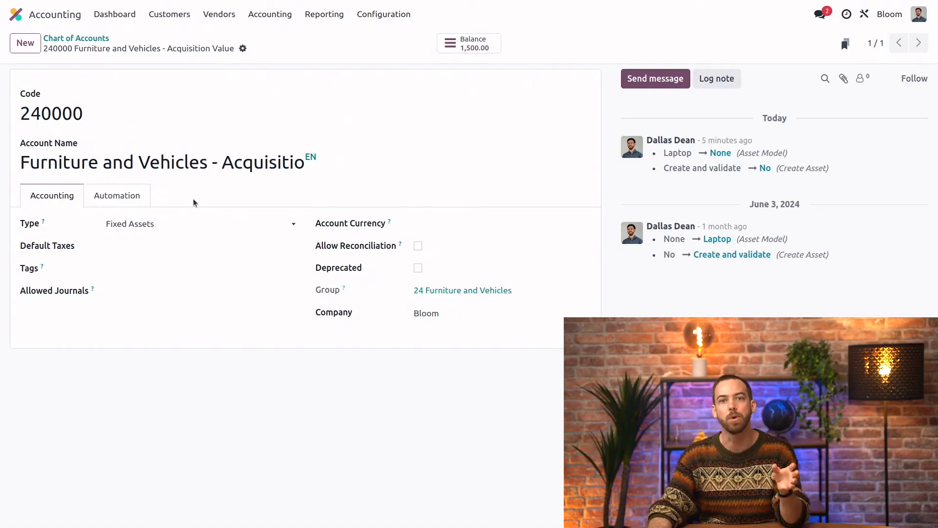
Set the account's asset automation to Create and validate, using the Laptop asset model
click(136, 195)
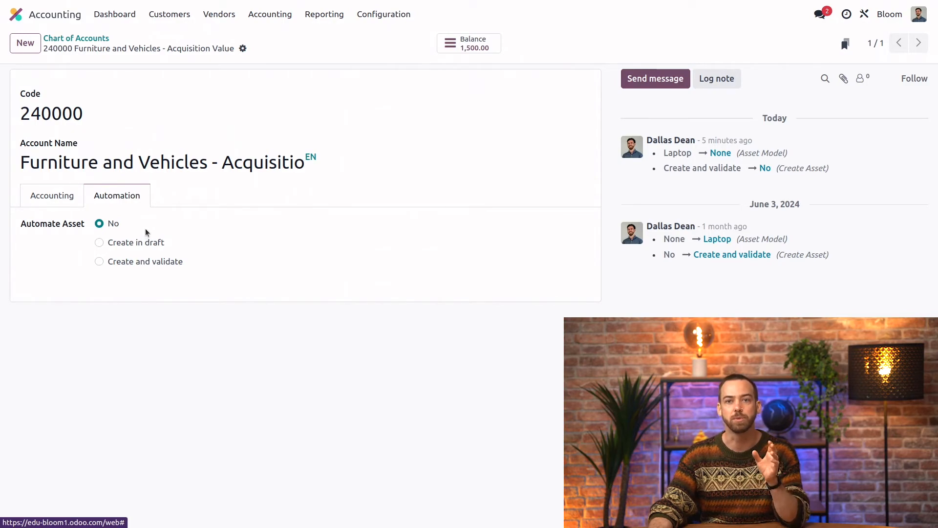
click(134, 265)
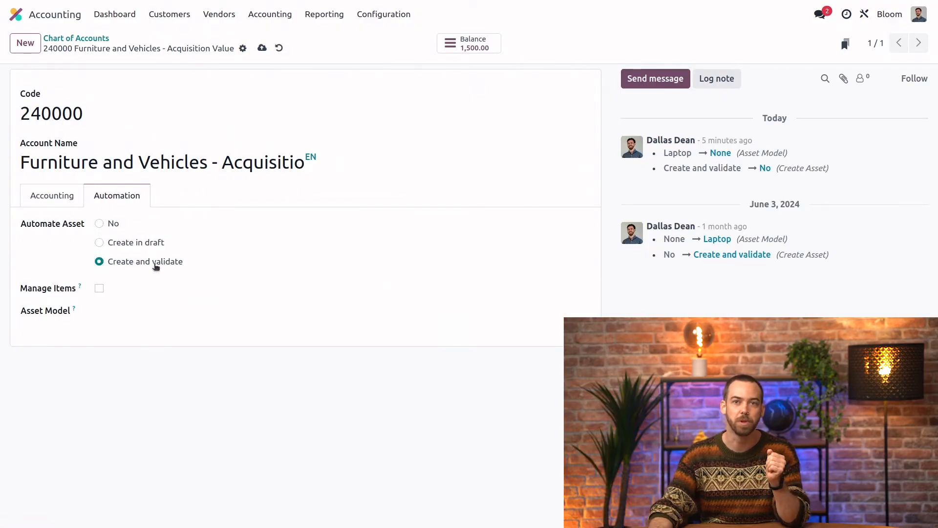
click(127, 243)
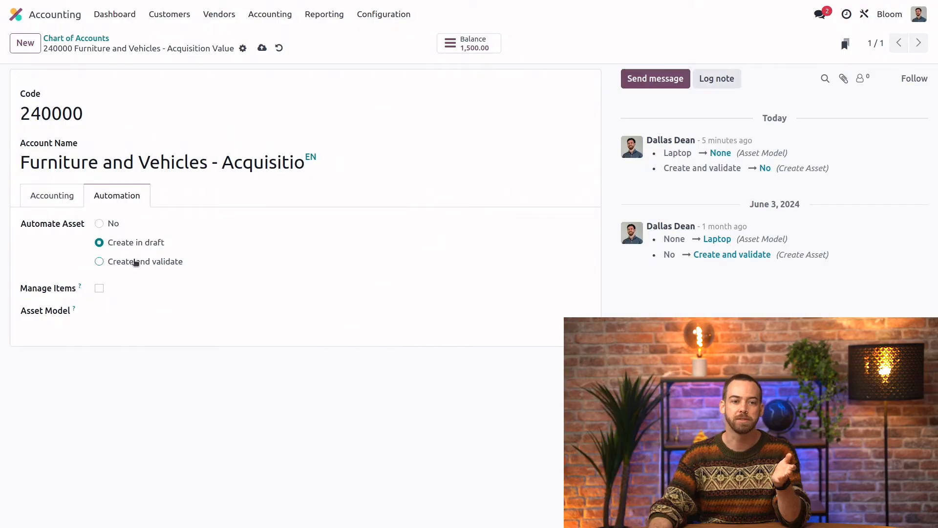
click(168, 264)
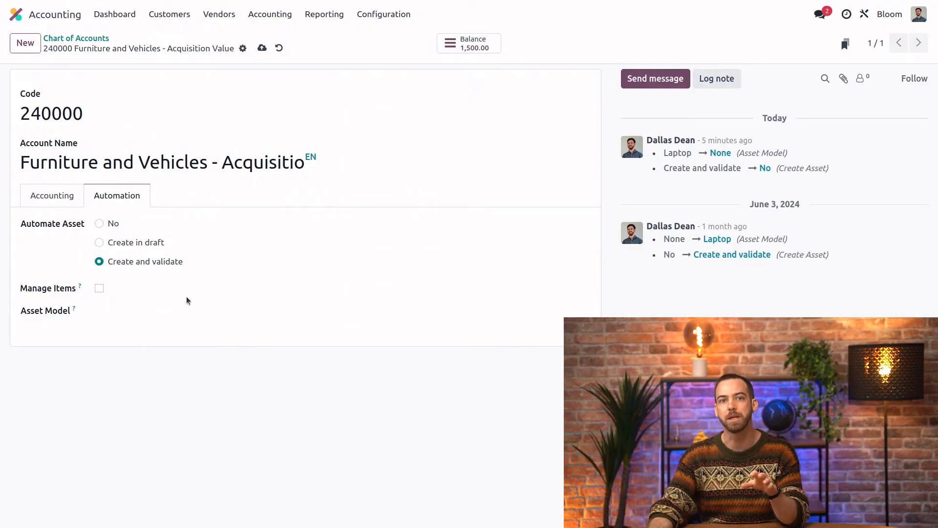
click(172, 310)
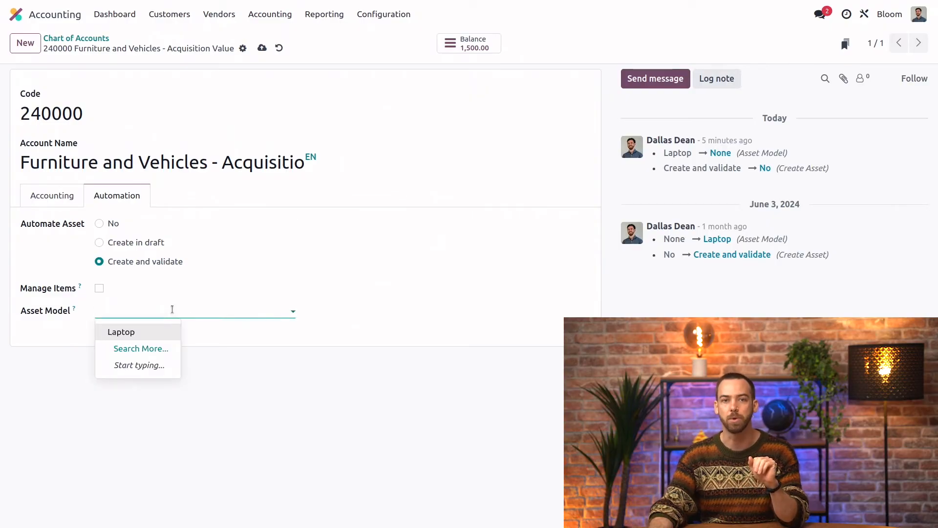
click(147, 331)
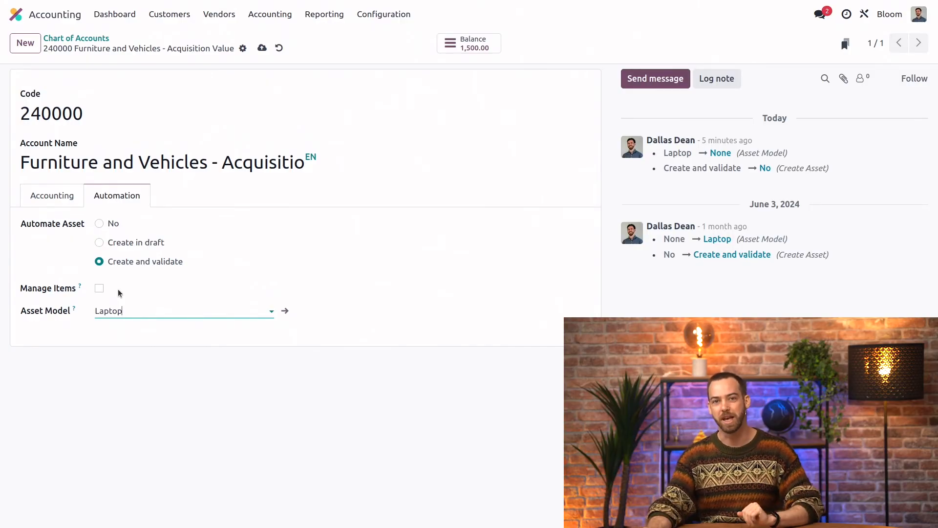
Upload the Apple invoice as a vendor bill, load its automatically extracted data and confirm the bill
click(126, 15)
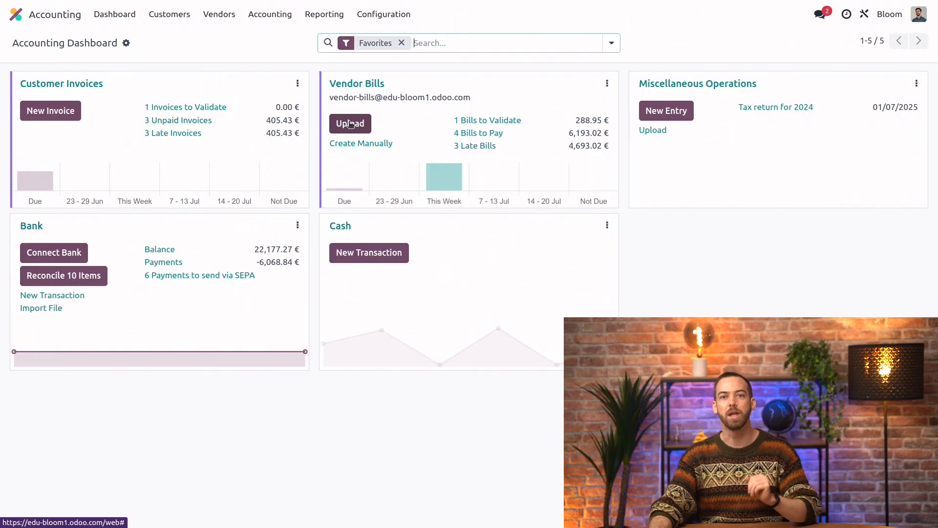
click(350, 124)
double_click(552, 215)
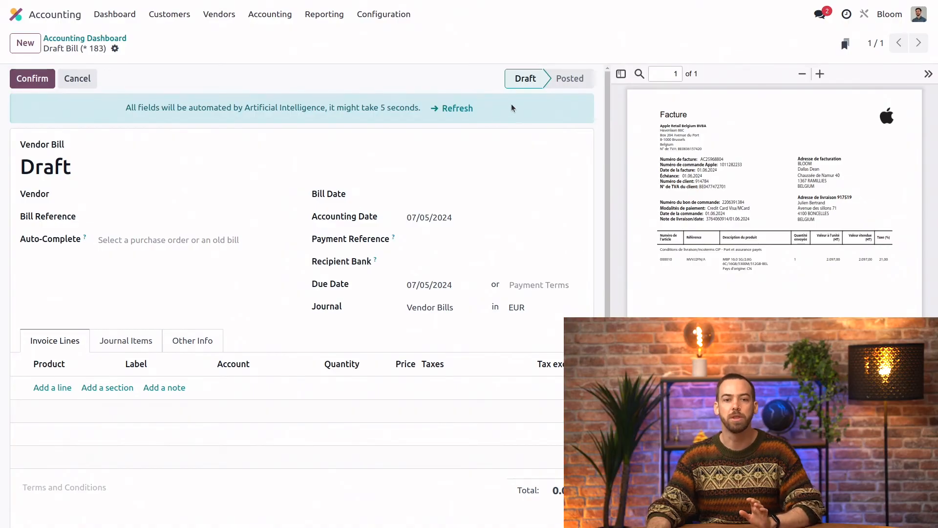
click(450, 107)
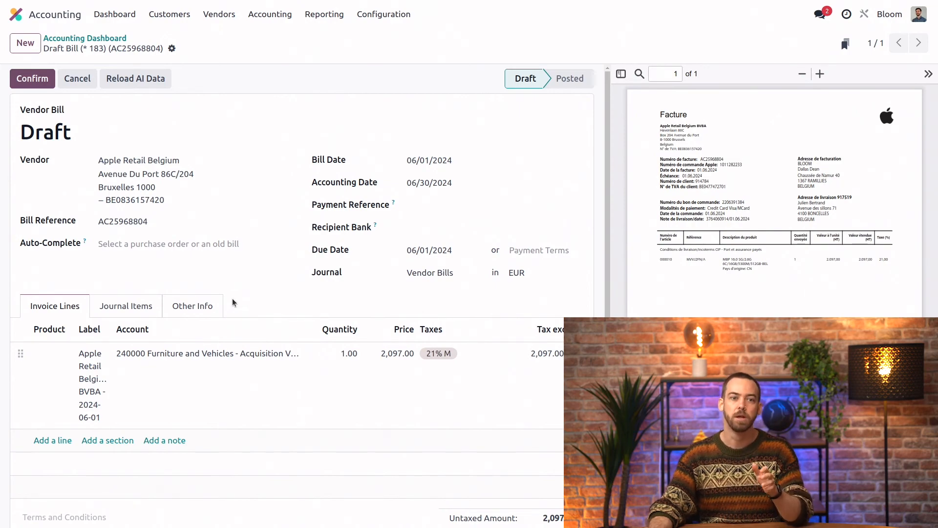
click(37, 79)
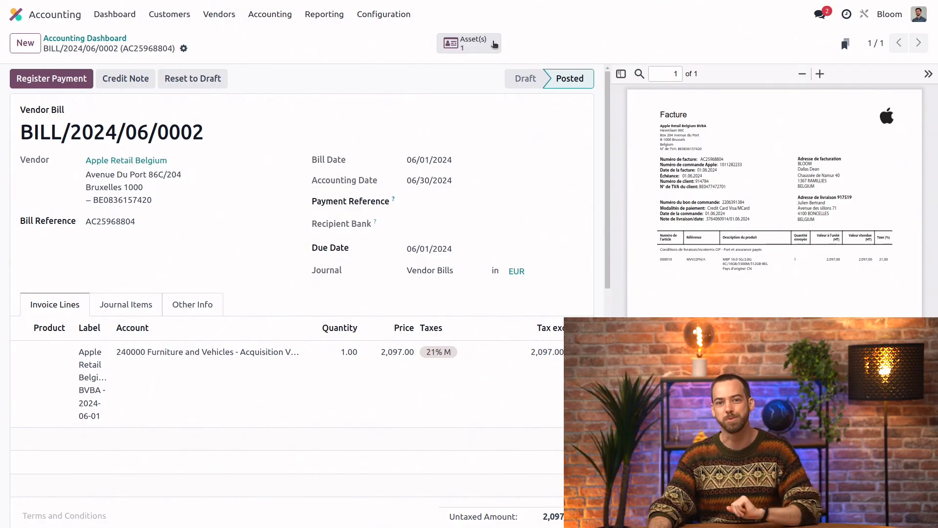
Open the asset generated from the vendor bill and review its related bills and depreciation board
click(483, 47)
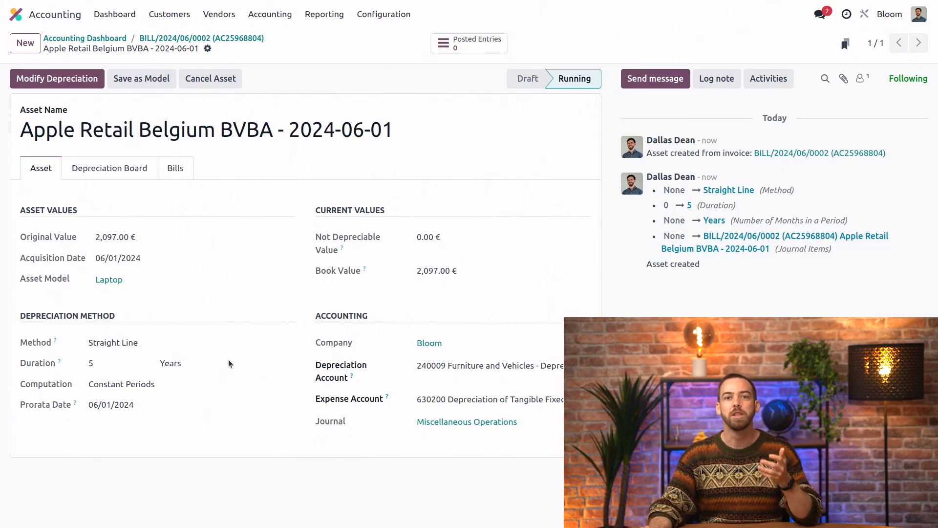
click(179, 172)
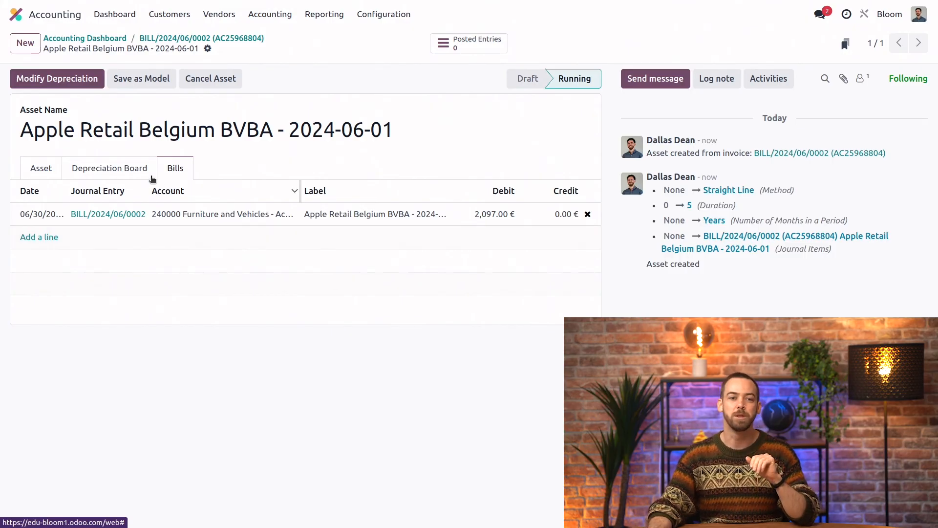
click(127, 173)
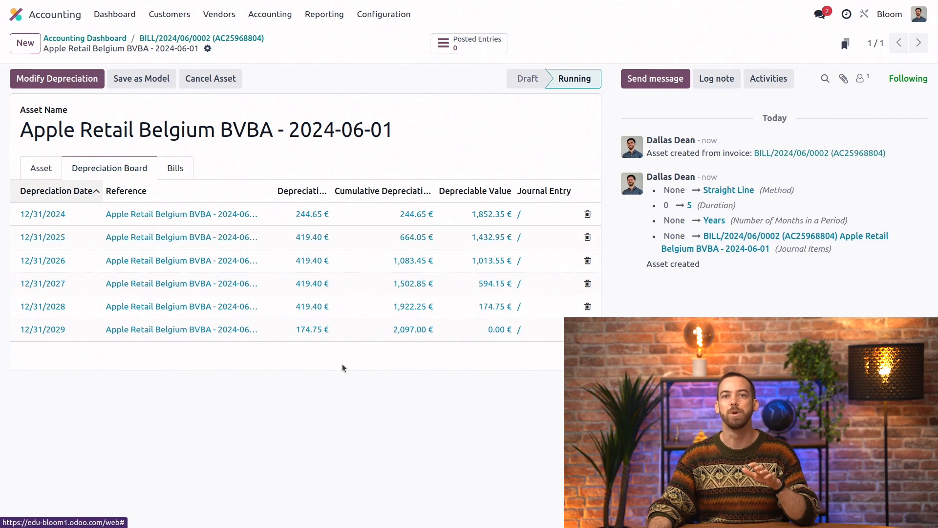